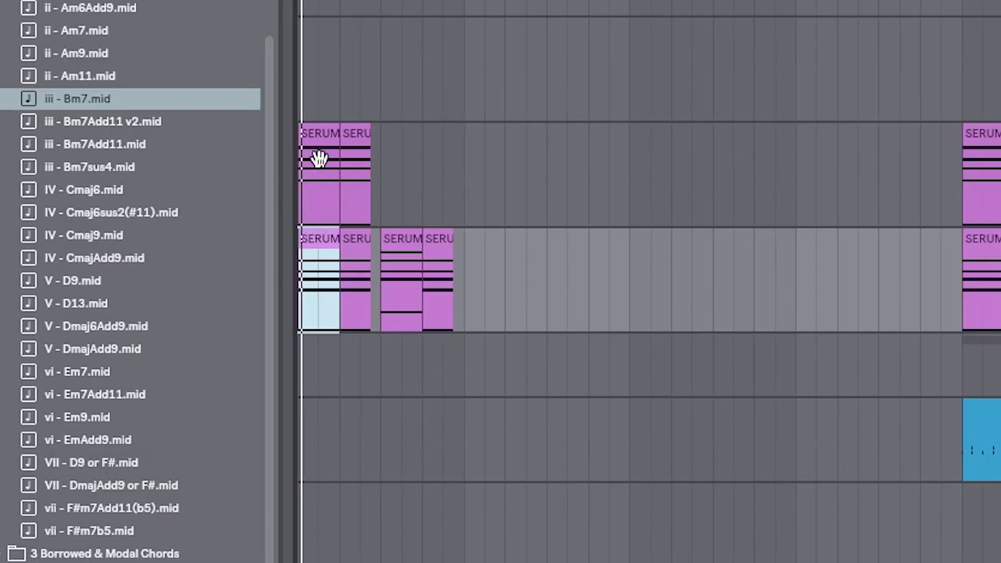
Step: Copy the remaining two SERUM chord clips onto the track above so both tracks carry the same progression
mouse_move(397, 237)
left_mouse_down()
mouse_move(398, 201)
mouse_move(389, 221)
left_mouse_up()
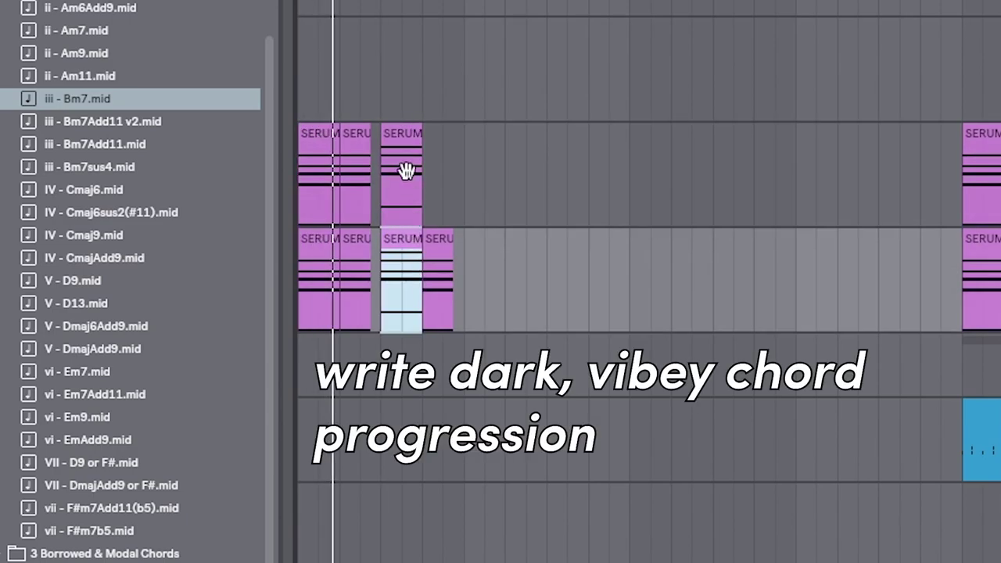
left_click_drag(433, 250, 434, 152)
scroll(449, 117, "up", 1)
left_click(442, 117)
scroll(449, 116, "down", 1)
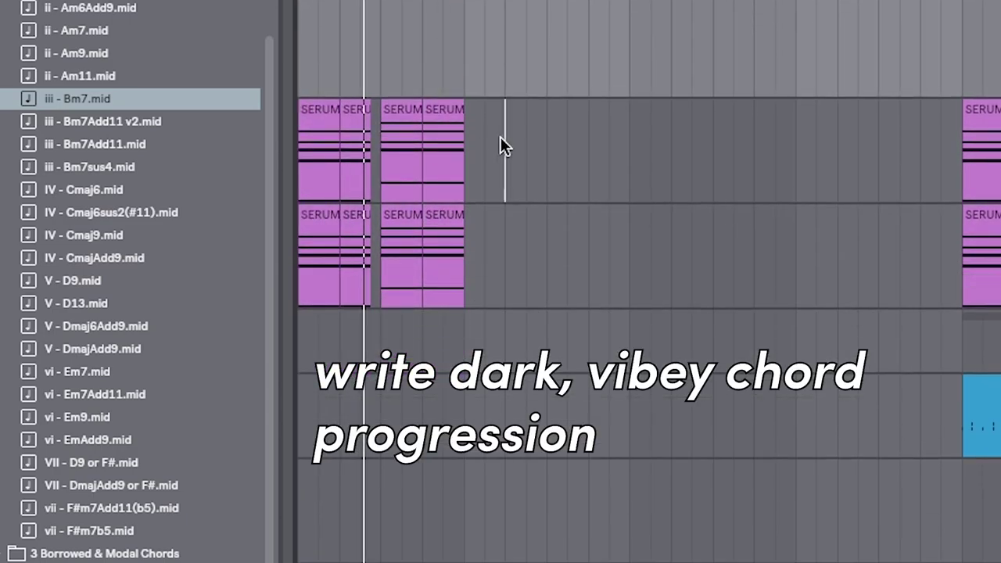
scroll(501, 137, "up", 1)
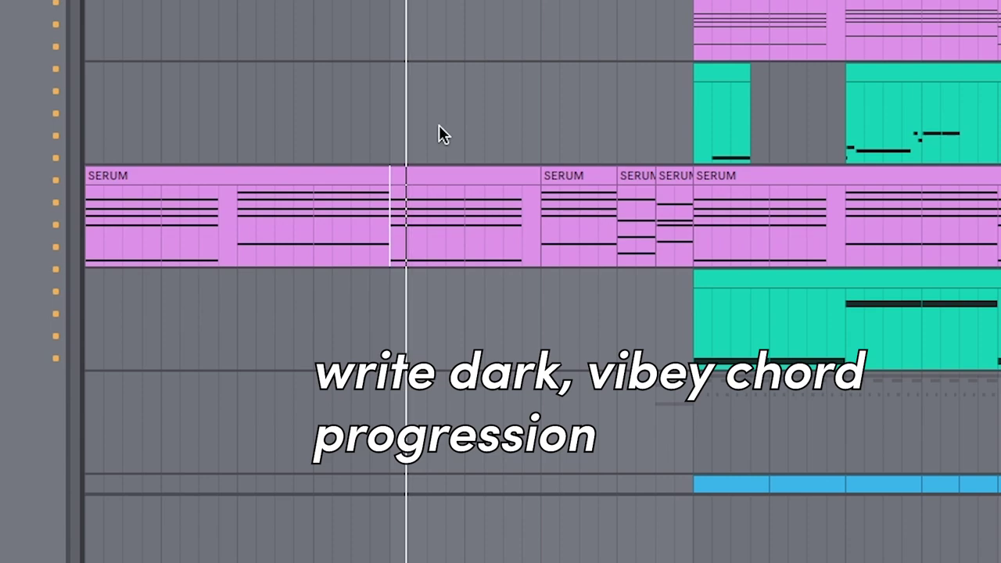
Step: Play the arrangement from the start of the Cymatics Interstellar Choir Loop 3 clip to hear the choir layer
left_click(439, 133)
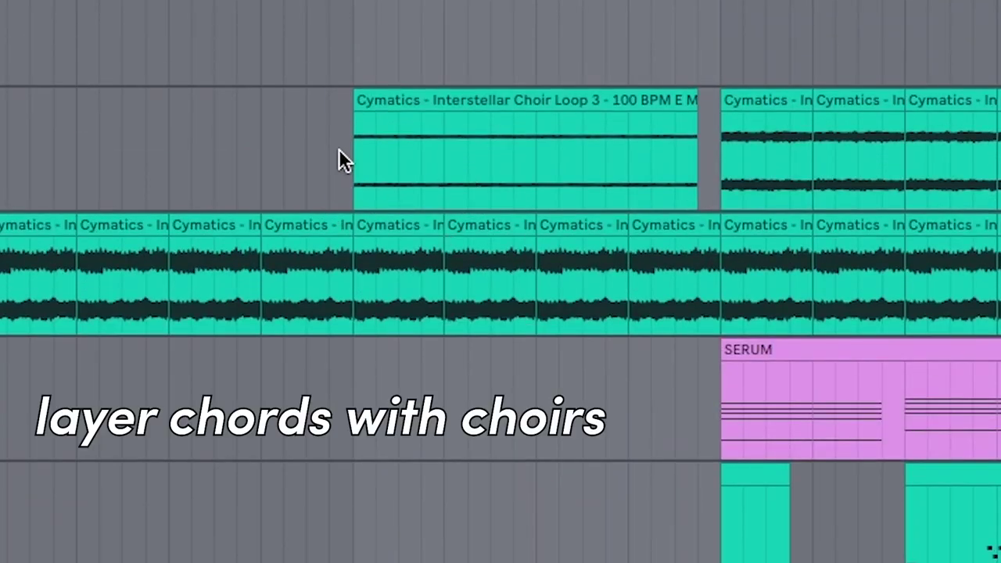
left_click(343, 173)
left_click(384, 157)
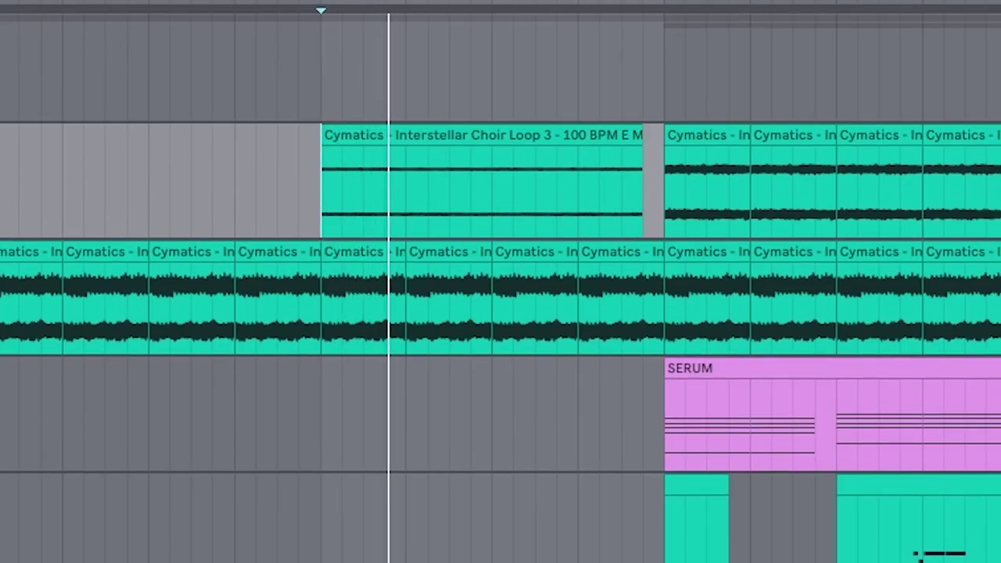
Step: Inspect the track's EQ Eight, OTT and riddim devices and look over the available MIDI effects around Chord
scroll(696, 362, "down", 2)
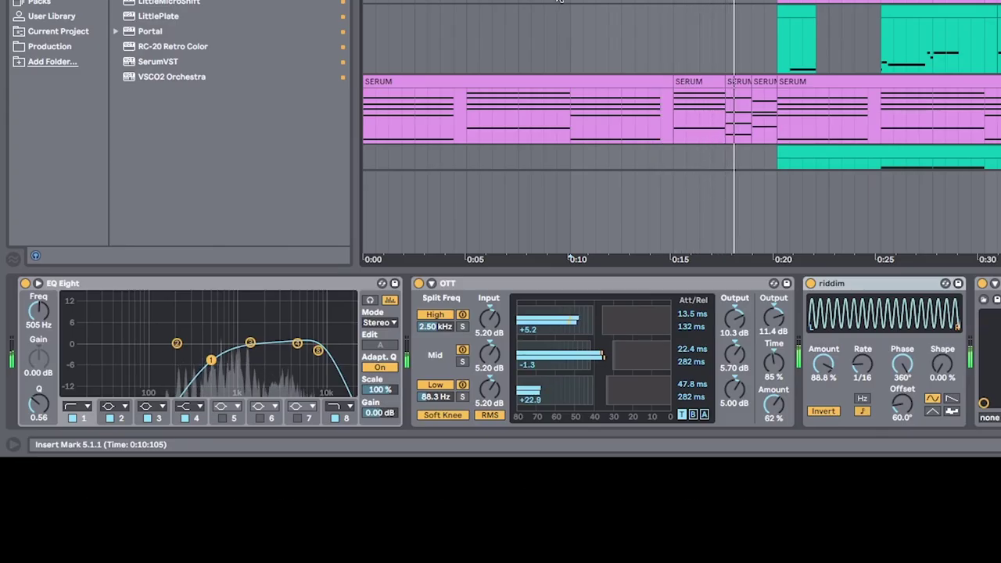
key("Down")
scroll(682, 84, "down", 2)
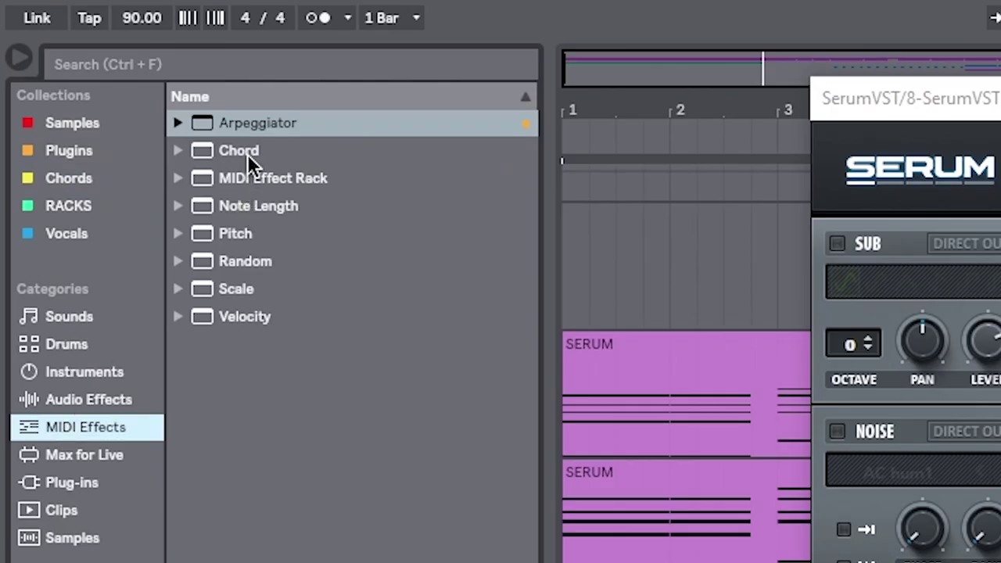
left_click_drag(252, 161, 306, 338)
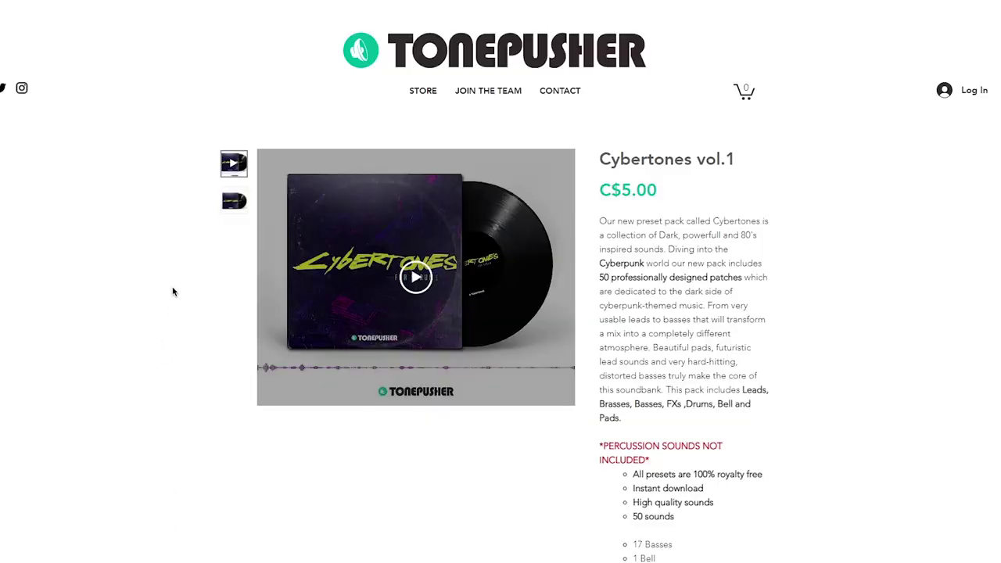
Step: On the Tonepusher website, read the Cybertones vol.1 product page and open the store catalogue
scroll(187, 116, "down", 10)
left_click(424, 90)
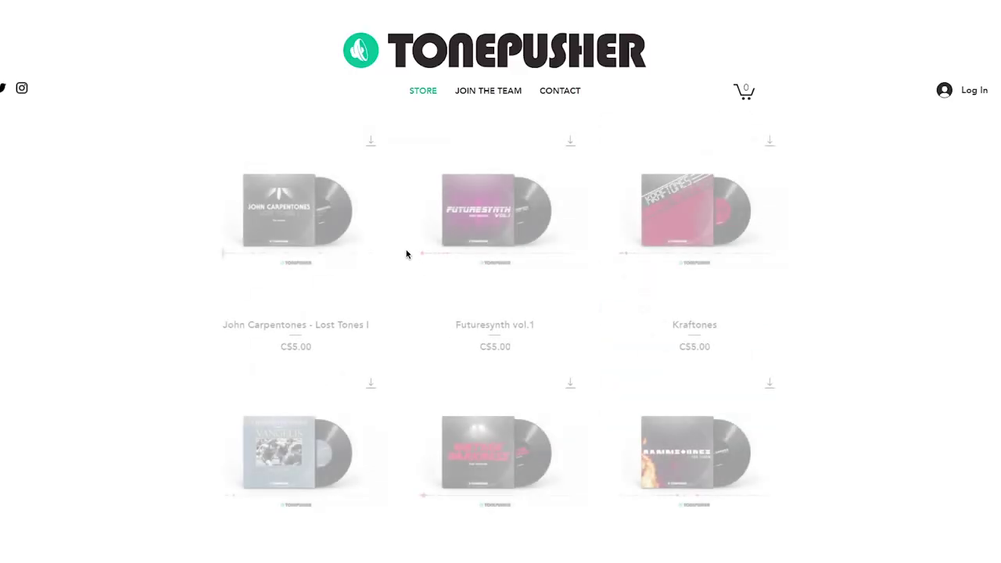
scroll(404, 252, "down", 3)
scroll(345, 329, "up", 5)
scroll(345, 328, "up", 2)
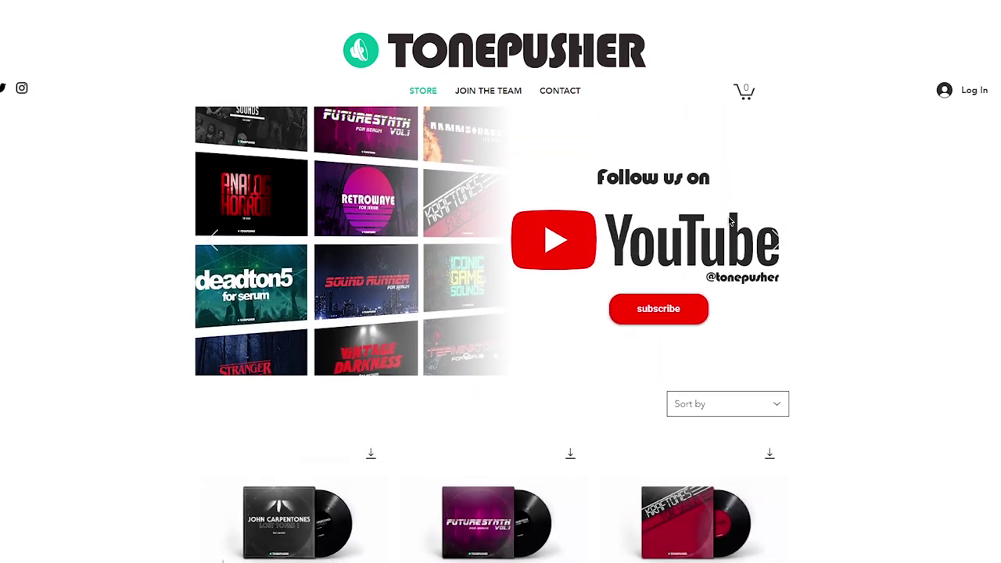
Step: Advance the store's featured banners past Futuresynth vol.1 to the Top 20 Sound Designers for 2020 slide
left_click(779, 239)
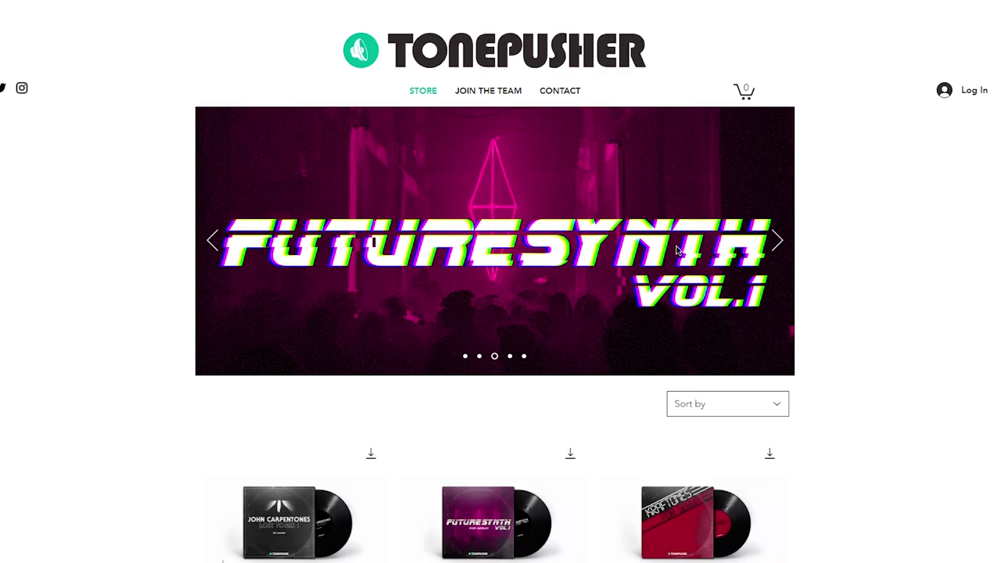
left_click(778, 243)
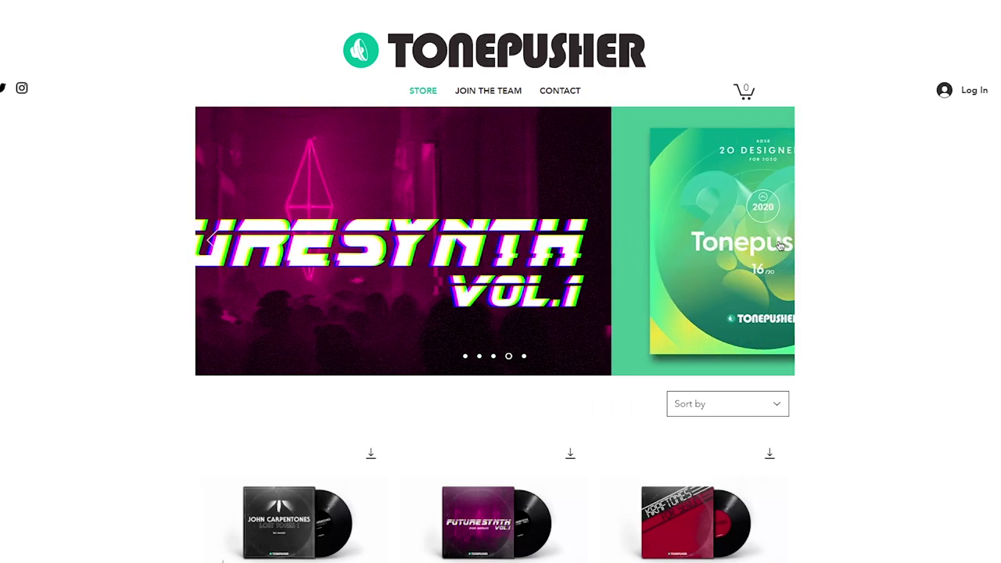
scroll(342, 306, "down", 2)
scroll(330, 293, "up", 2)
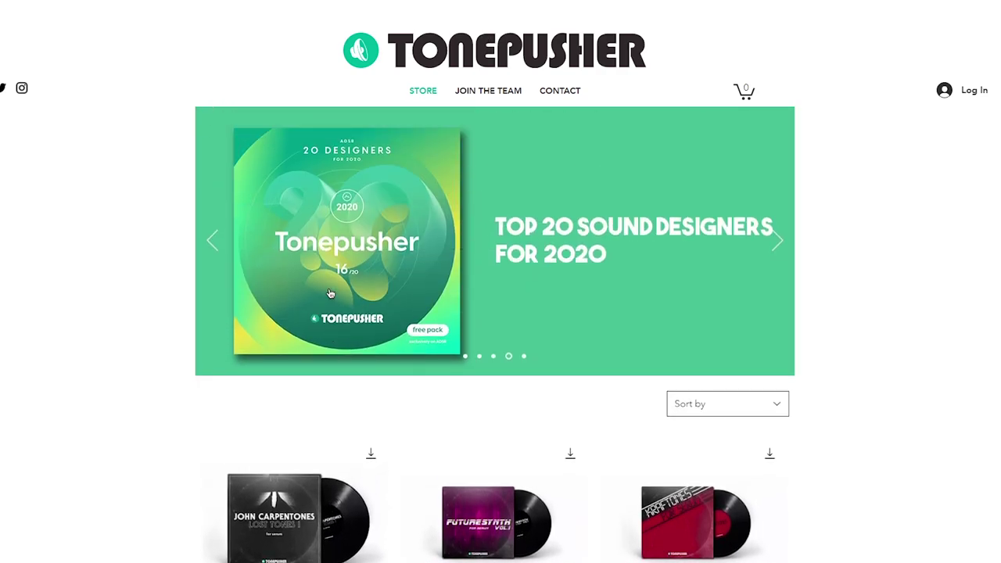
Step: Look through the store's Serum preset packs, from John Carpentones and Futuresynth vol.1 down to Analog Horror and Stranger Sounds
scroll(330, 291, "down", 3)
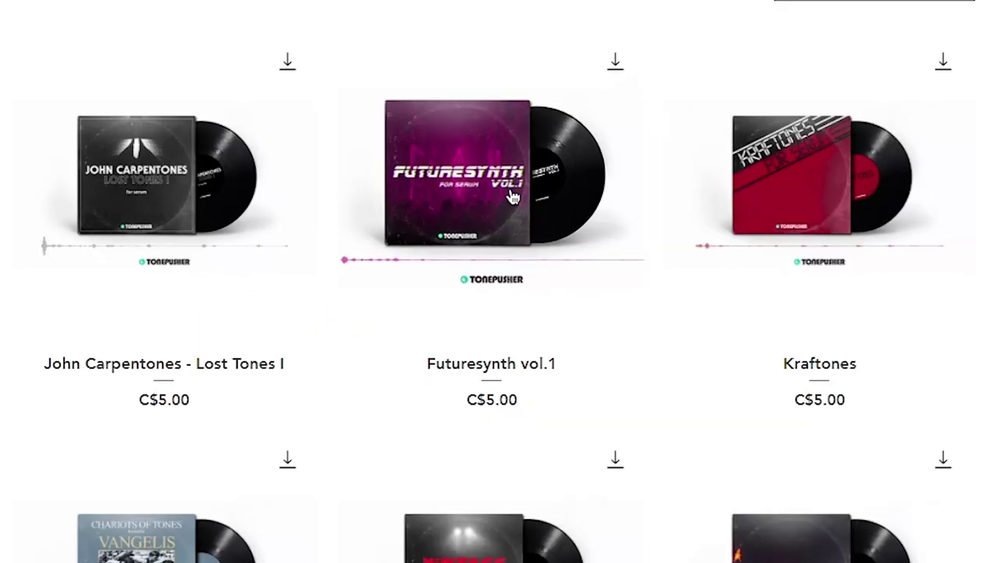
scroll(458, 414, "down", 2)
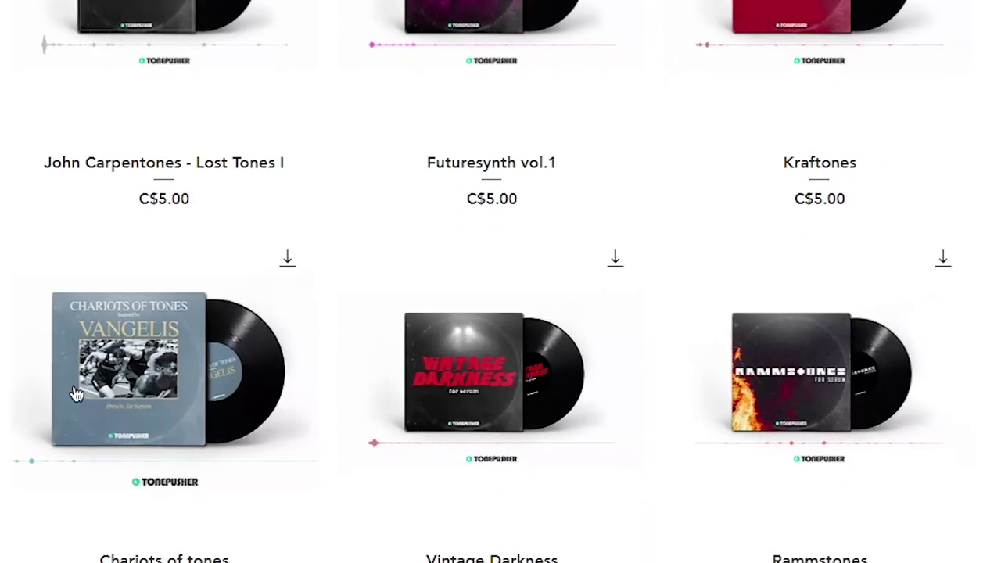
scroll(74, 396, "down", 4)
scroll(516, 452, "down", 6)
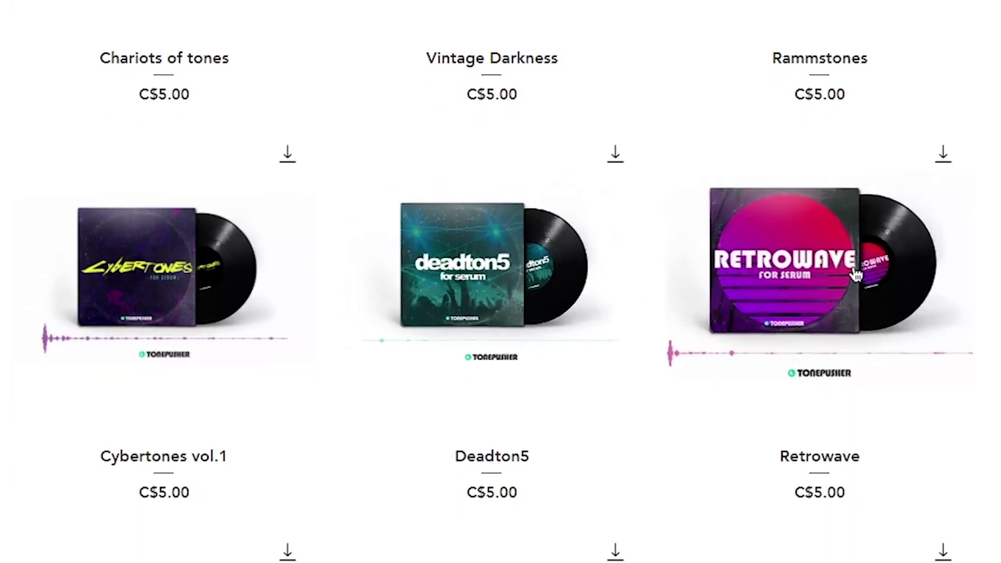
scroll(258, 391, "down", 9)
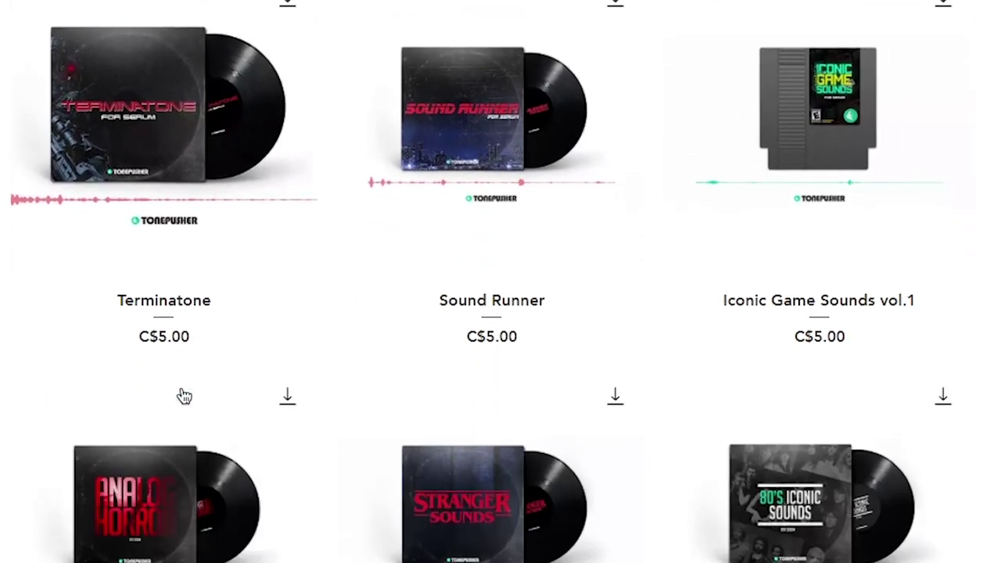
scroll(486, 461, "down", 3)
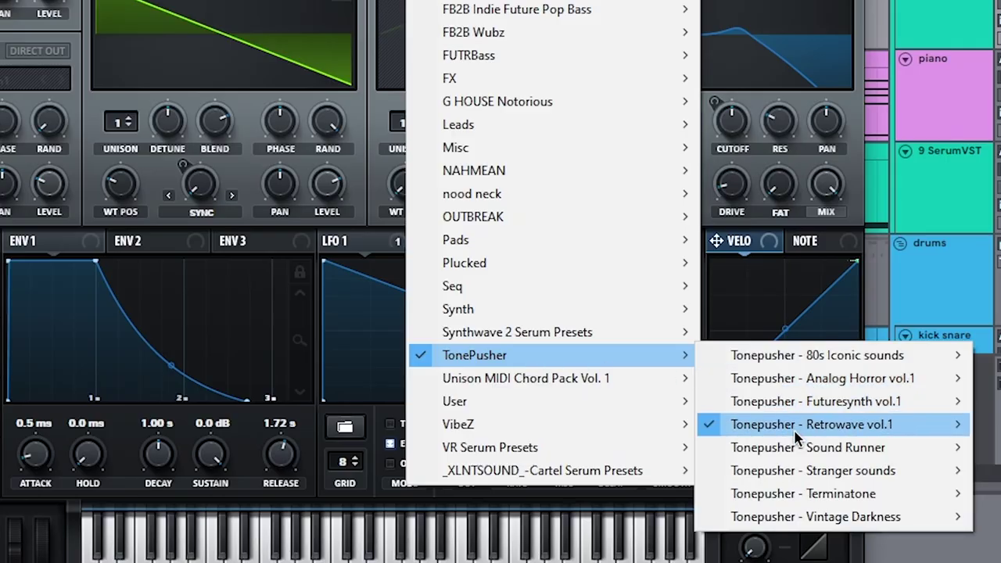
Step: Browse Serum's TonePusher preset folder to the Retrowave vol.1 pack and look over the arrangement clips
mouse_move(795, 439)
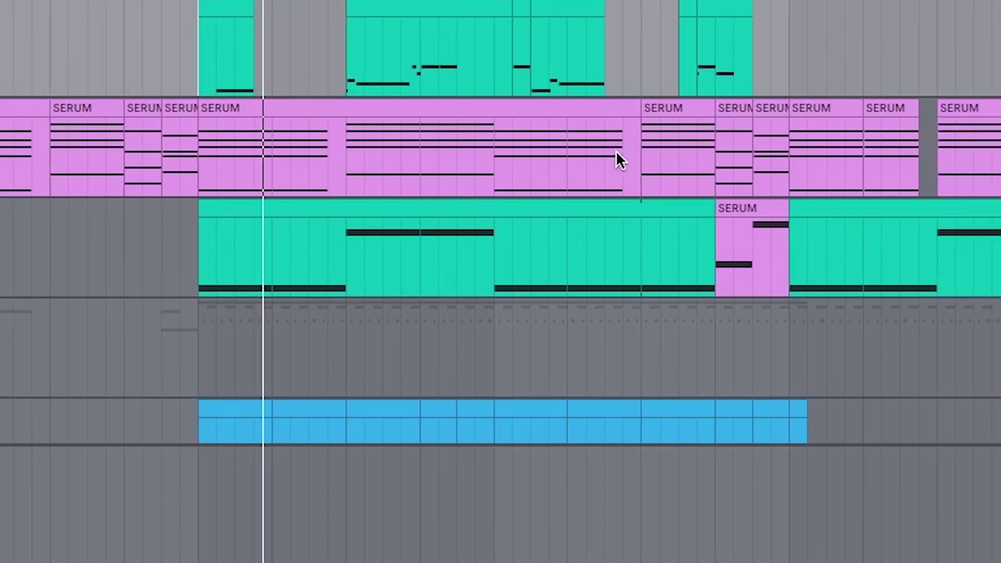
scroll(615, 151, "down", 5)
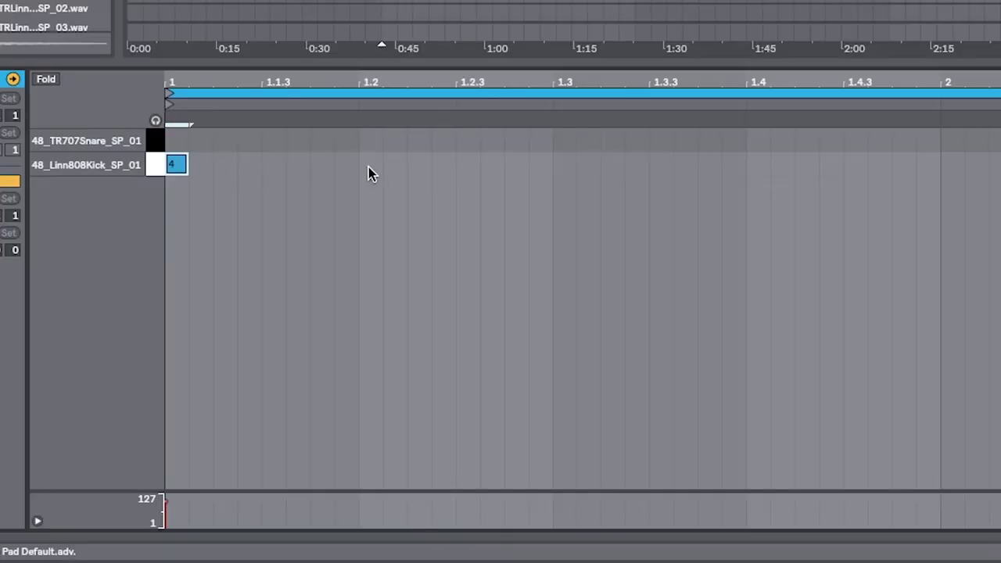
Step: Program the drum clip with a TR707 snare hit on beat 1.2 and Linn808 kick hits on beats 1.2 and 1.3
double_click(372, 142)
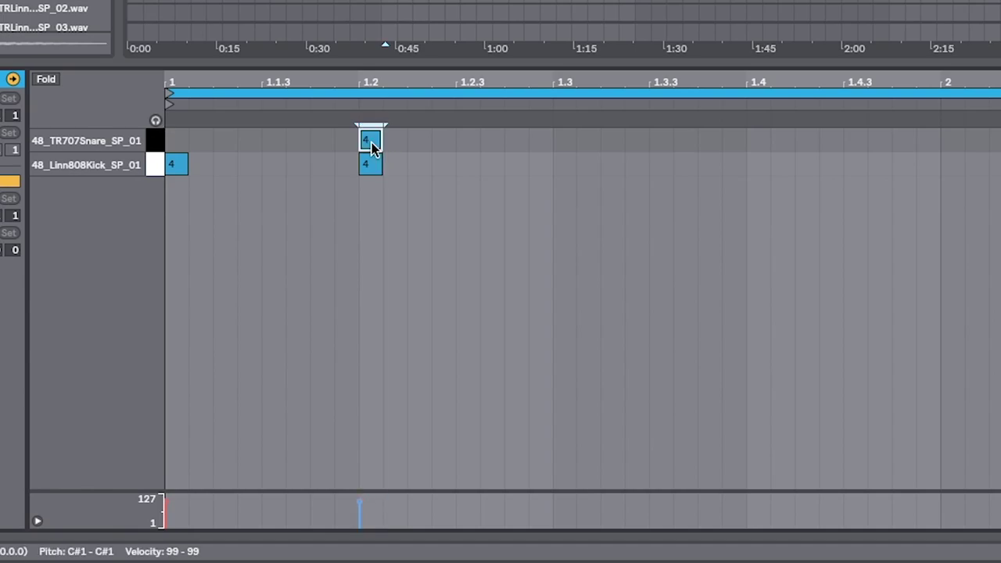
double_click(576, 165)
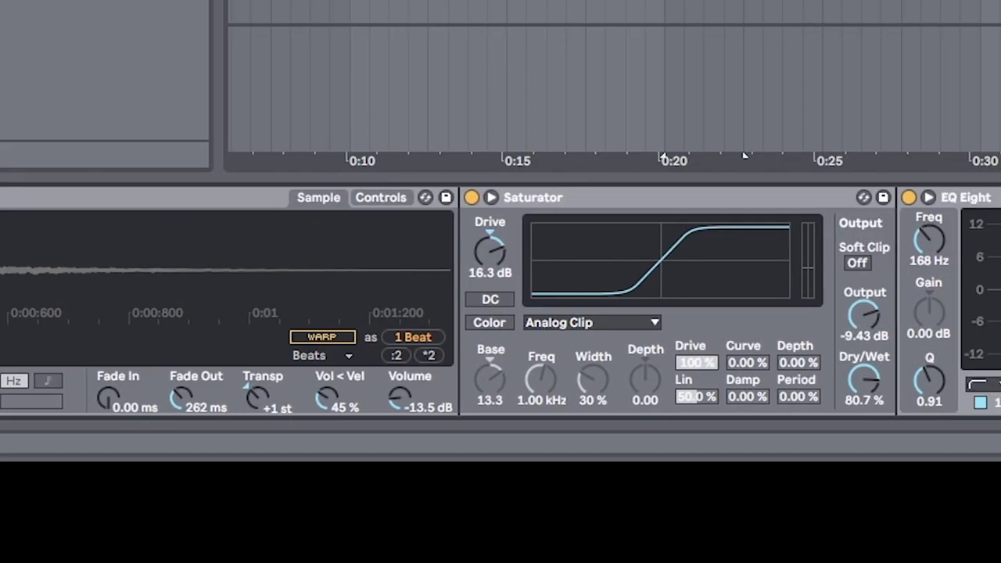
Step: Inspect the Saturator device and look over the drop section's tracks while the arrangement plays
left_click(551, 190)
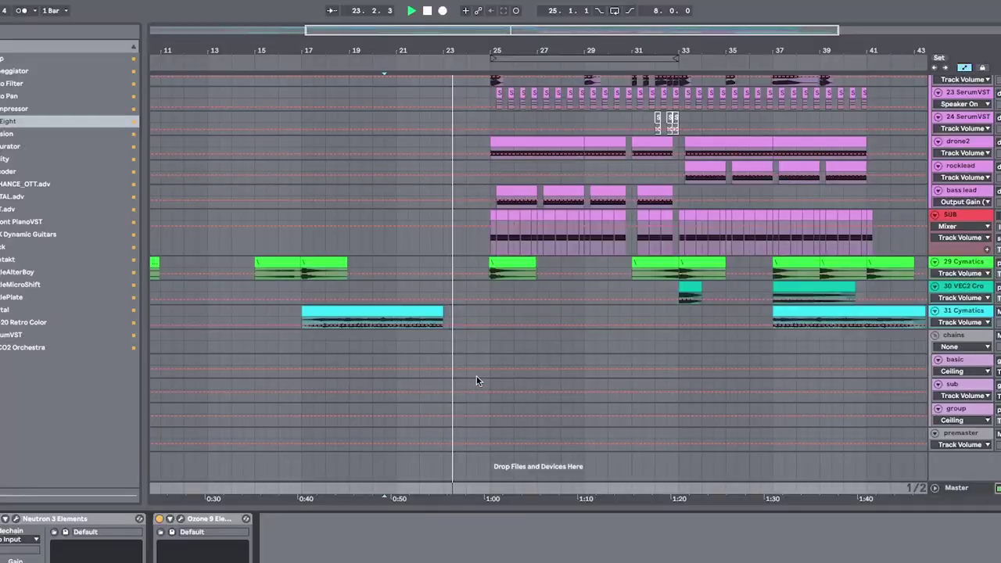
scroll(478, 378, "up", 5)
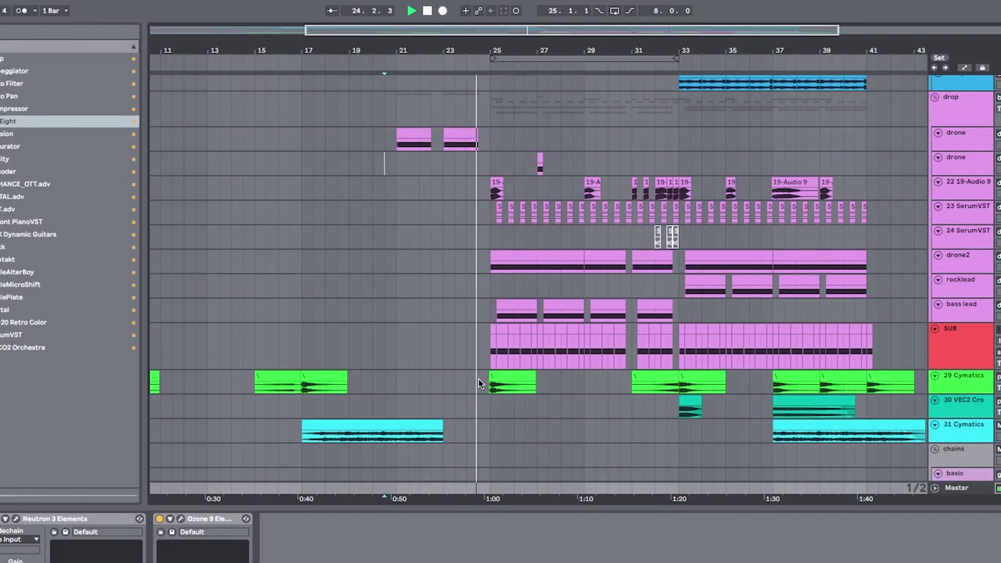
scroll(506, 348, "up", 2)
scroll(506, 348, "down", 2)
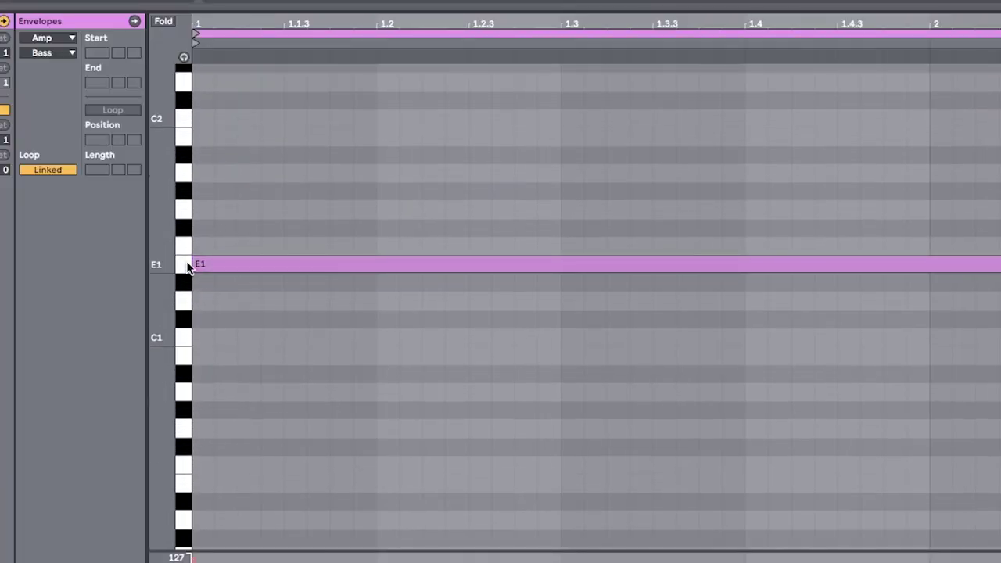
Step: Audition the E1 note of the bass clip in the piano roll
left_click(188, 267)
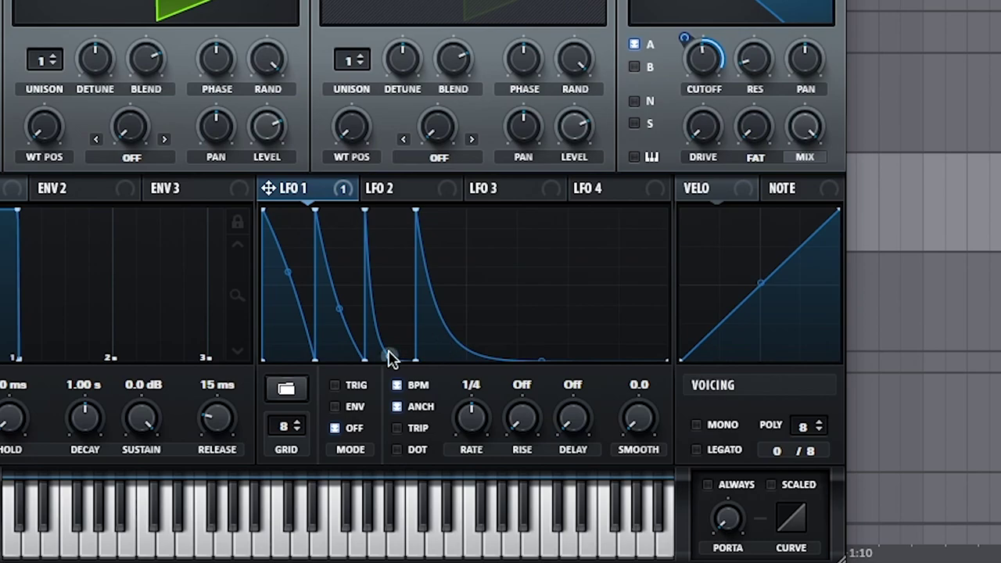
Step: Reshape Serum's LFO 1 by lowering its second peak, adjusting the curves and adding points in the long final decay
left_click_drag(320, 217, 313, 249)
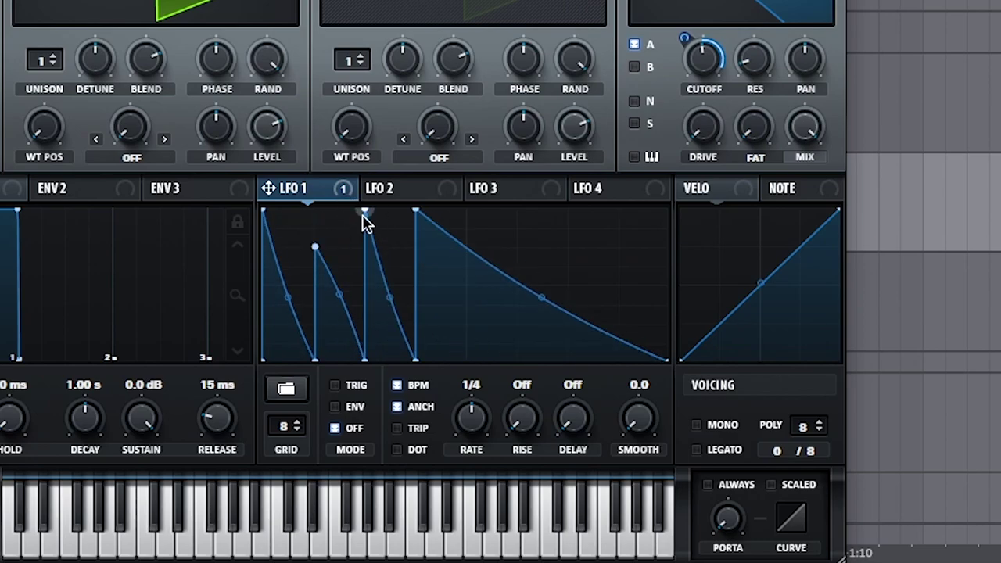
double_click(474, 251)
left_click_drag(553, 308, 517, 302)
double_click(599, 250)
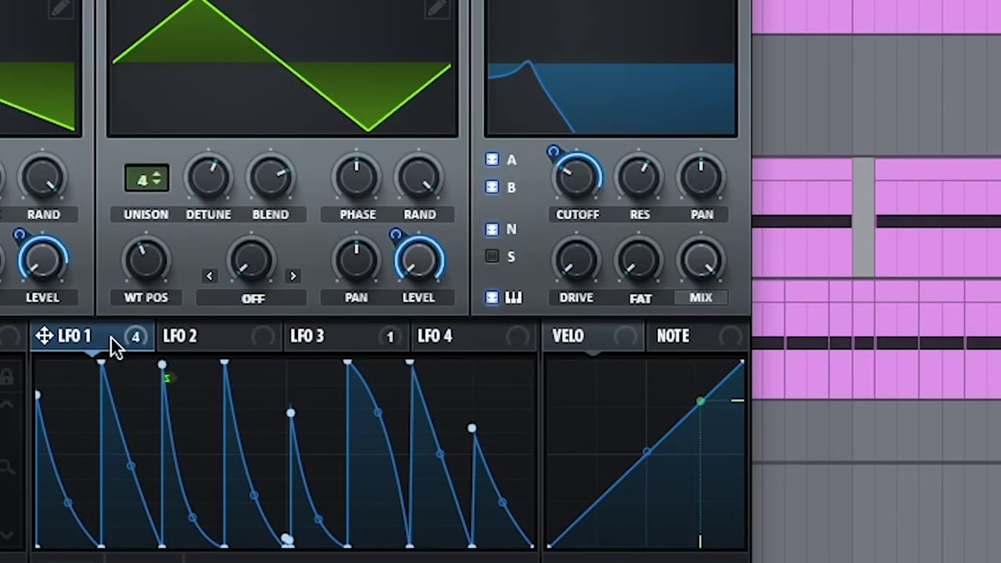
Step: Assign LFO 1 to the filter cutoff, set the LFO rate to 1/2 and close Serum
left_click_drag(112, 347, 577, 188)
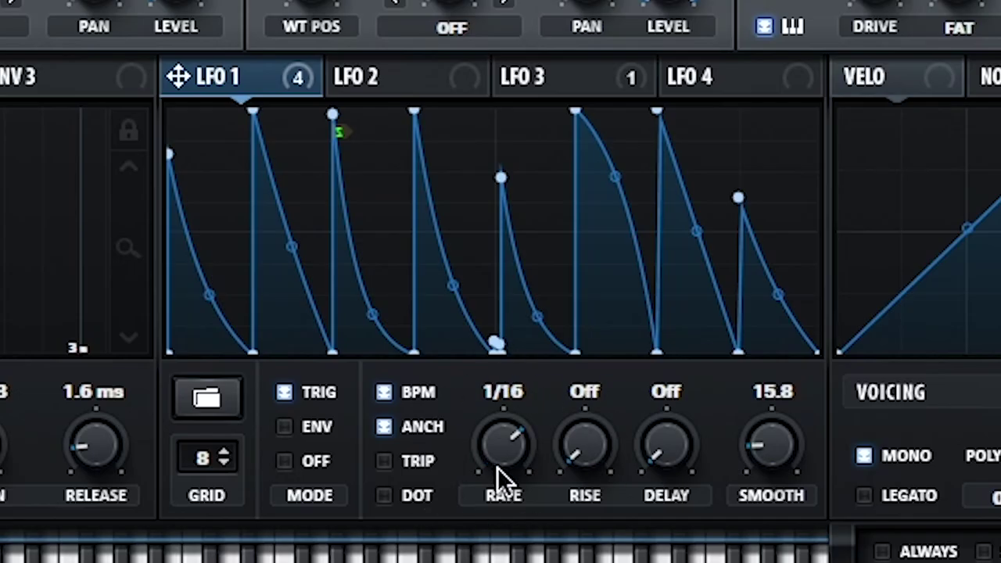
left_click_drag(508, 476, 508, 438)
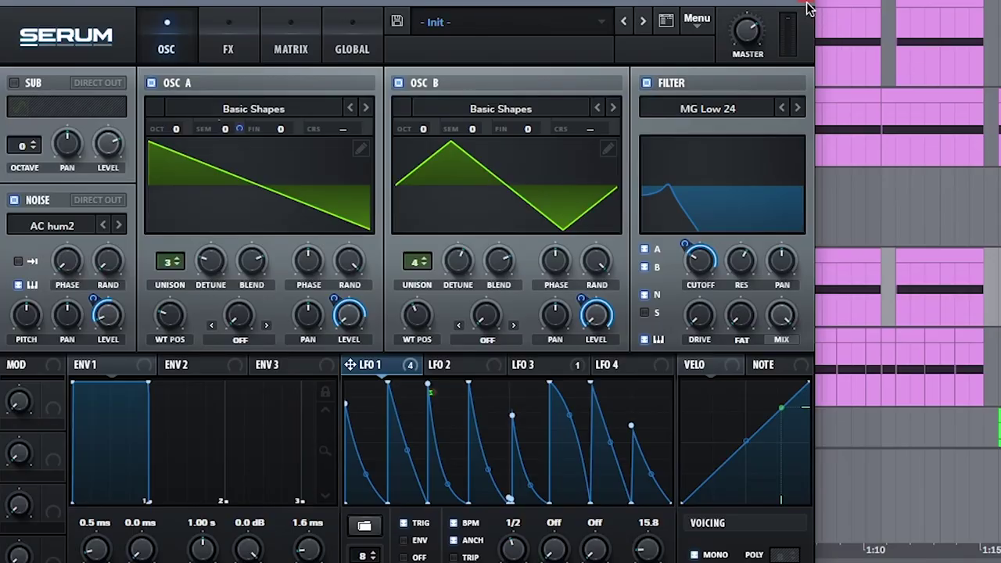
left_click(809, 8)
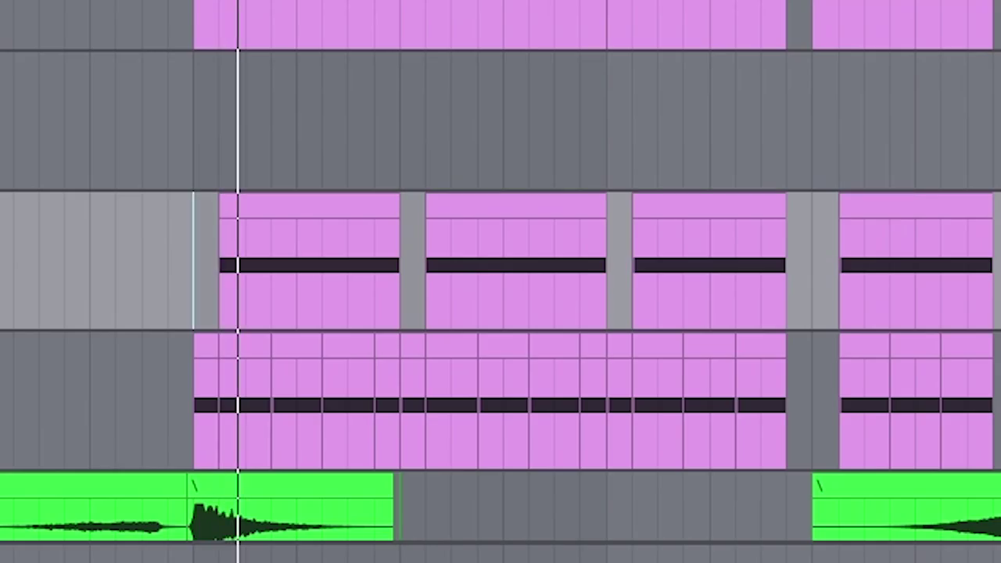
Step: Draw a pattern of flat steps at differing heights across the first half of Serum's LFO 3
left_click_drag(194, 262, 409, 286)
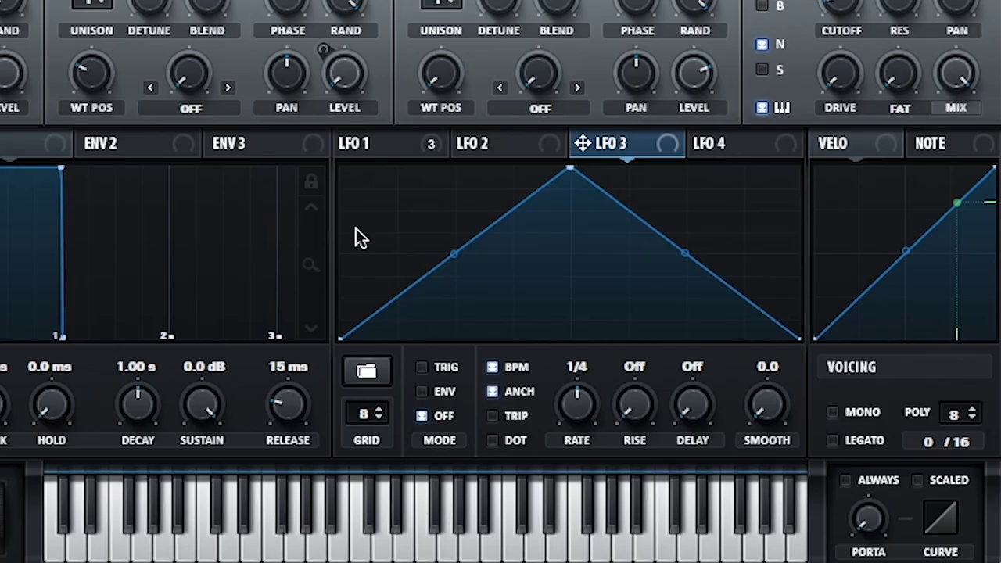
mouse_move(357, 237)
left_mouse_down()
mouse_move(545, 253)
mouse_move(383, 286)
mouse_move(420, 221)
left_mouse_up()
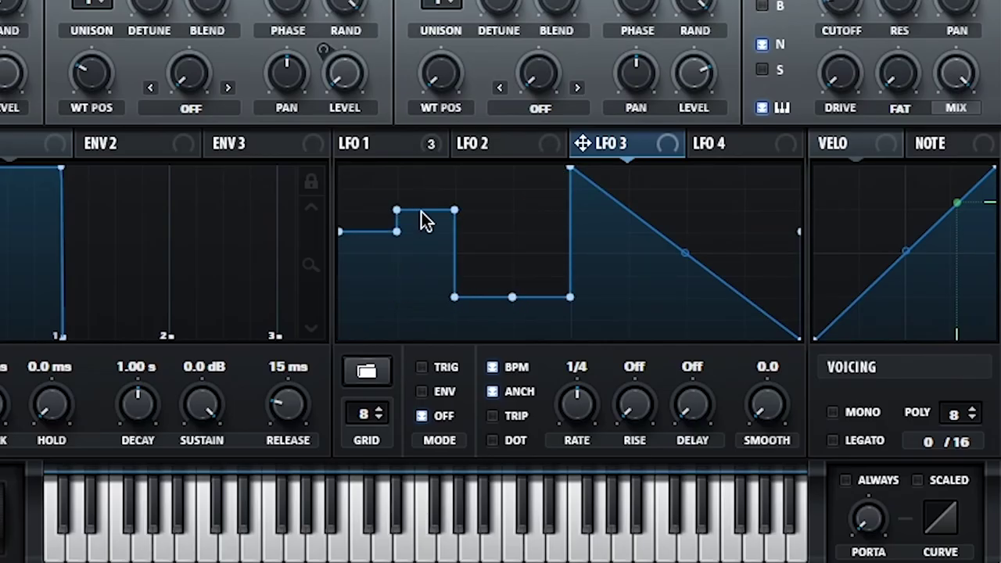
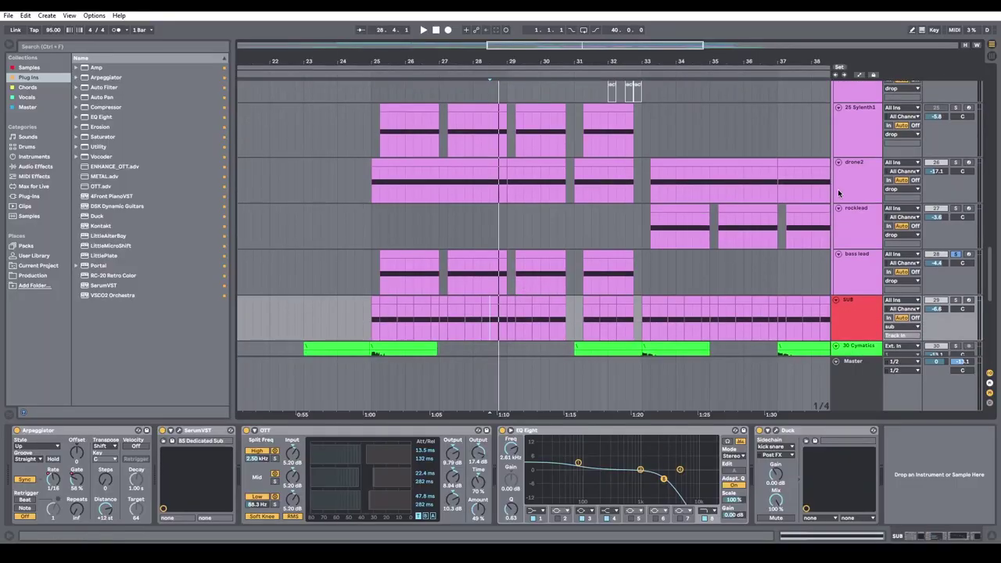
Step: Play back the drop section to hear the layered bass and drone tracks together
left_click(694, 262)
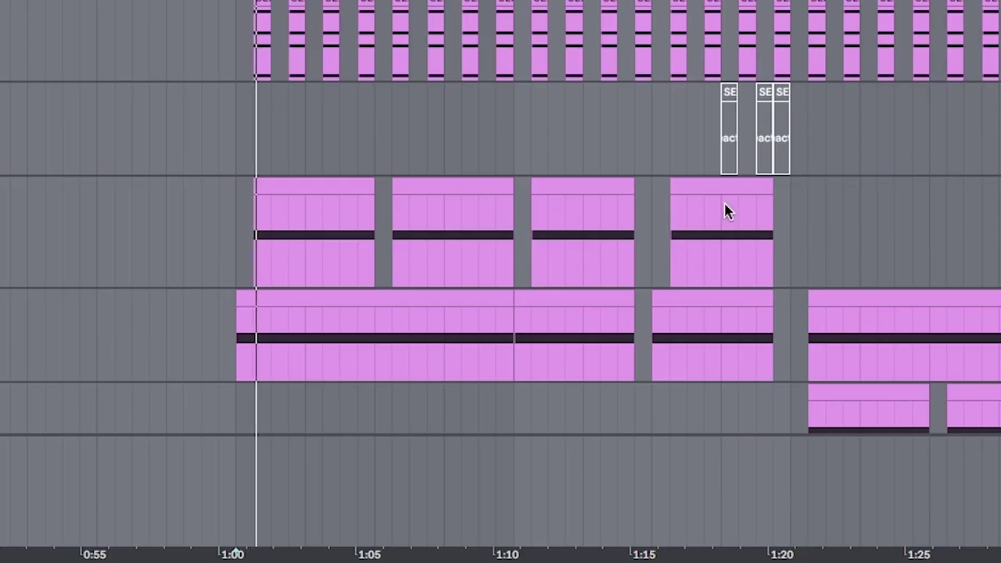
Step: Play the bass lead track and switch on its Erosion and OTT effects one after the other
scroll(939, 258, "down", 5)
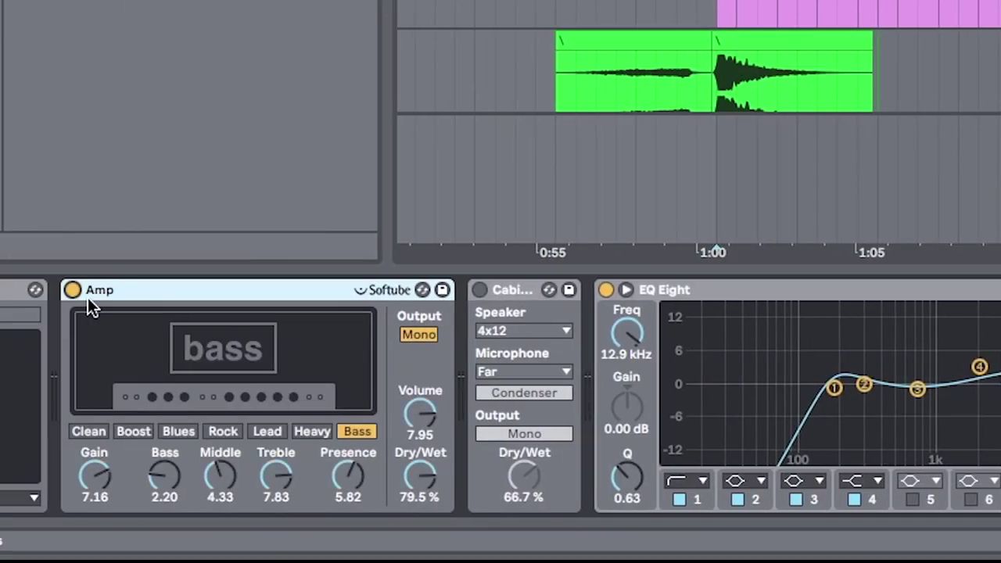
key("space")
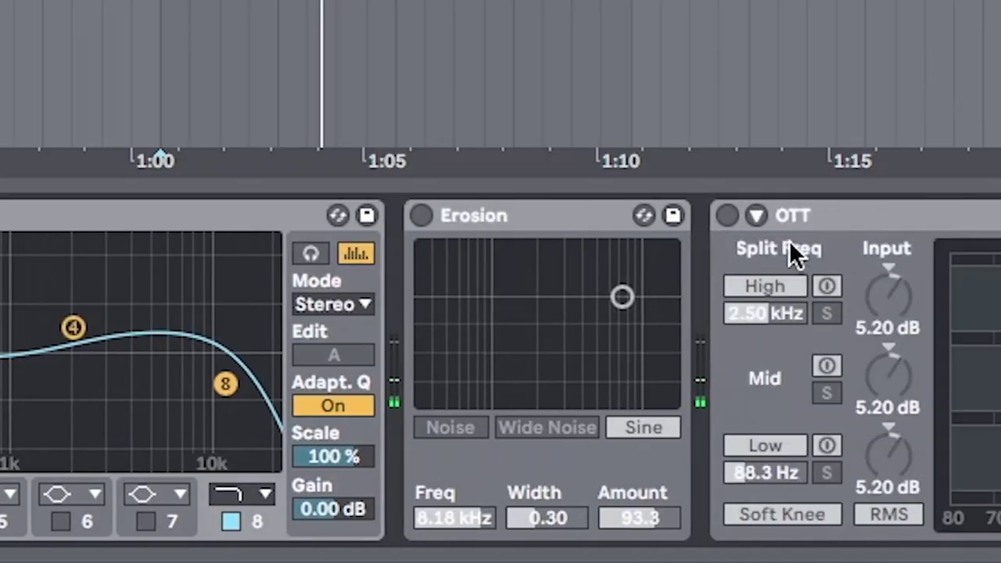
scroll(790, 240, "right", 2)
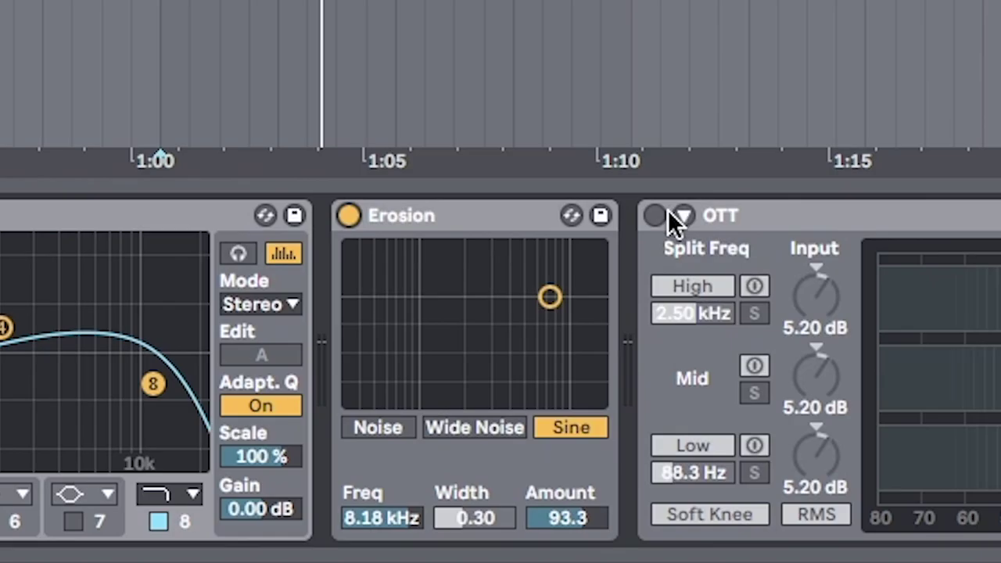
scroll(1000, 258, "right", 10)
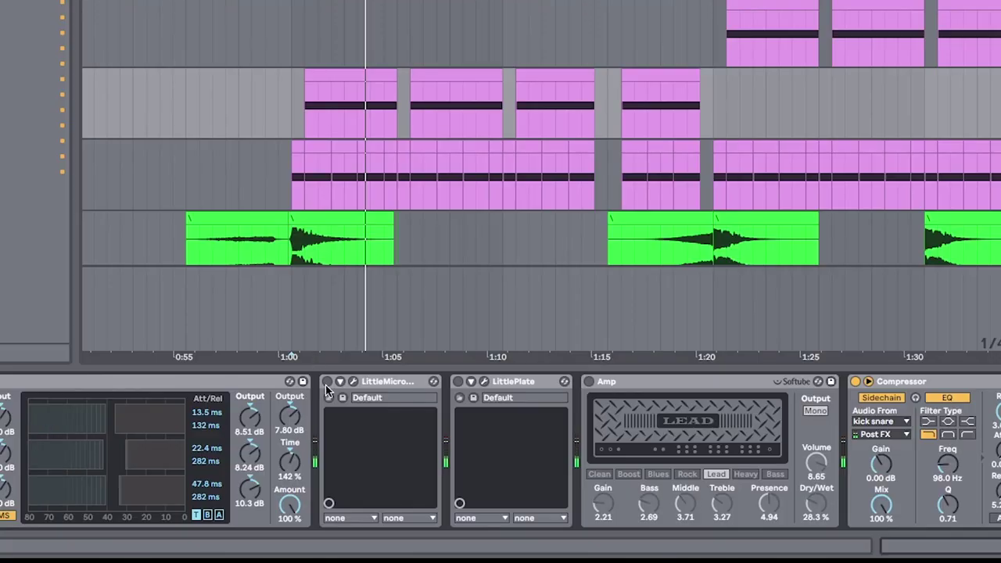
Step: Switch on LittleMicroShift, LittlePlate and the Lead-type Amp on the bass lead track
left_click(327, 381)
scroll(463, 415, "right", 5)
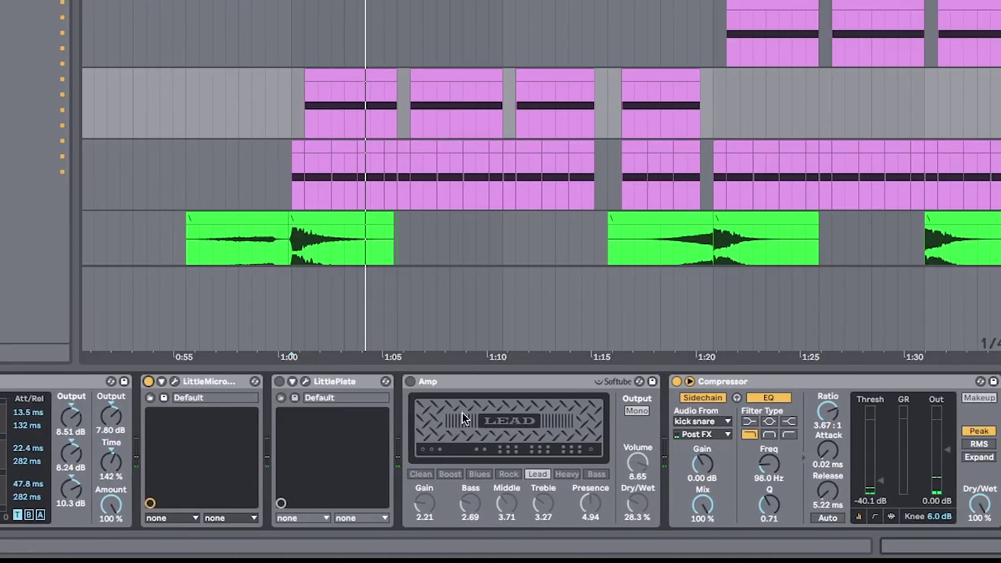
scroll(268, 387, "right", 5)
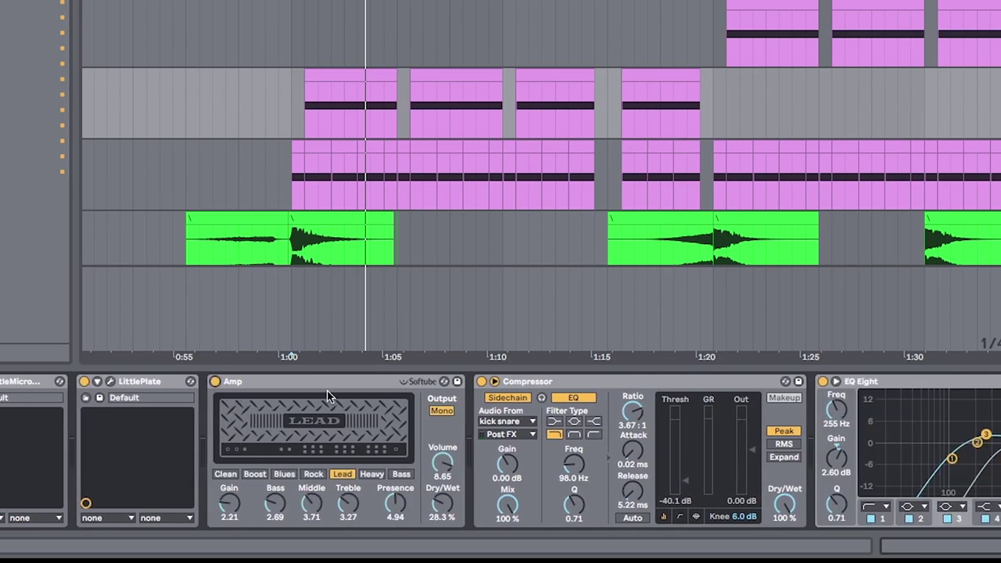
left_click(294, 110)
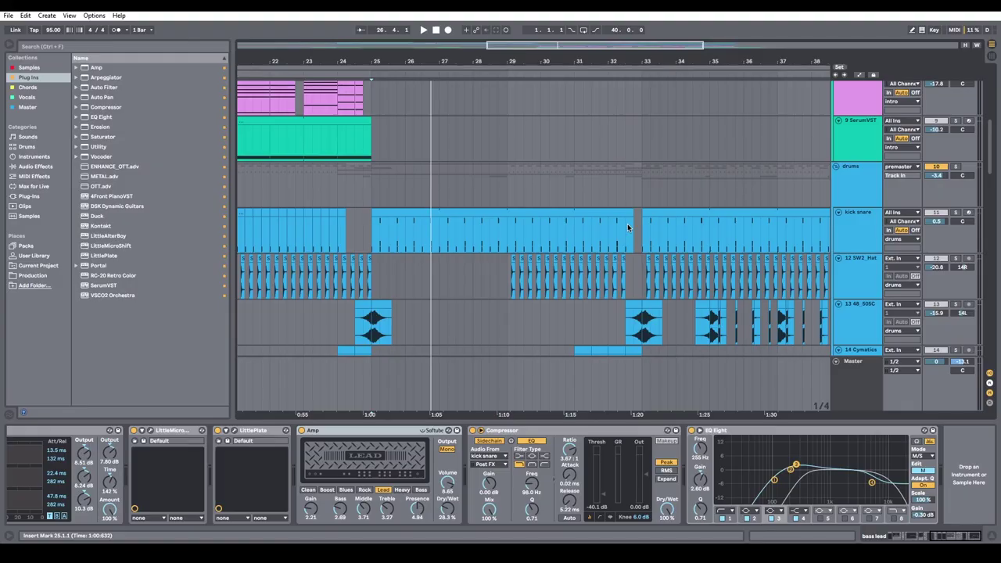
Step: Review the tracks above the drums and examine an EQ Eight and OTT effect chain during playback
scroll(627, 223, "up", 5)
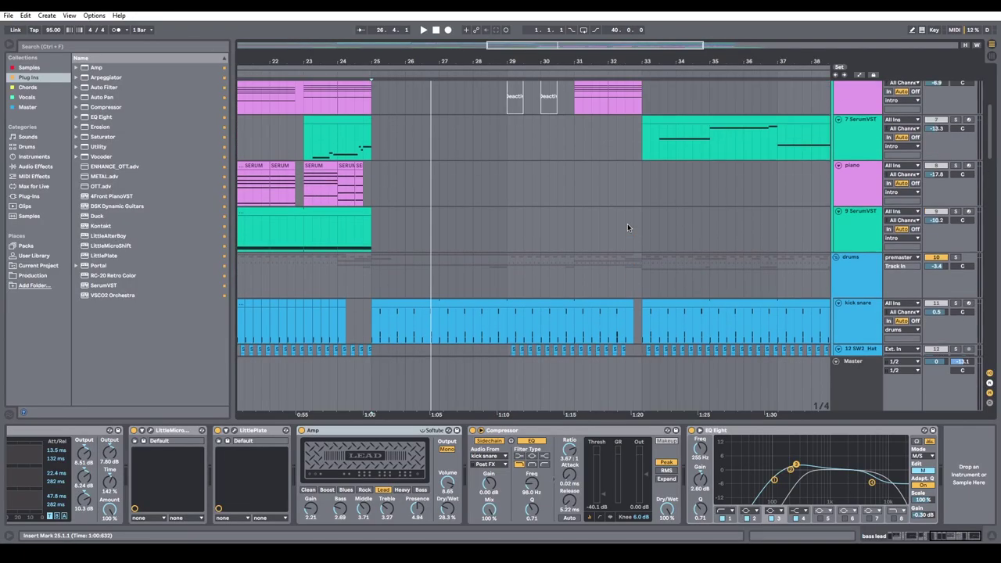
scroll(726, 147, "up", 8)
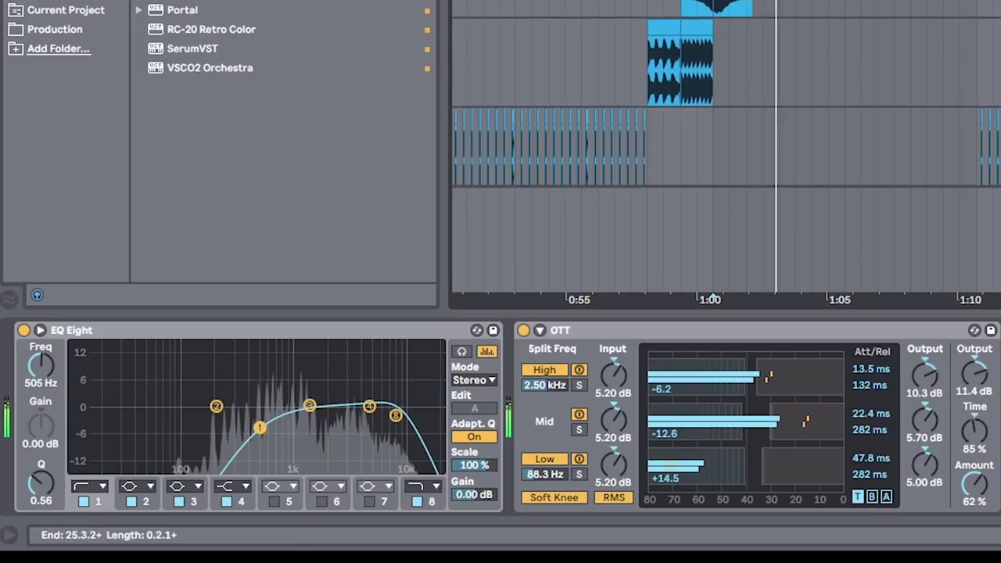
scroll(810, 56, "up", 3)
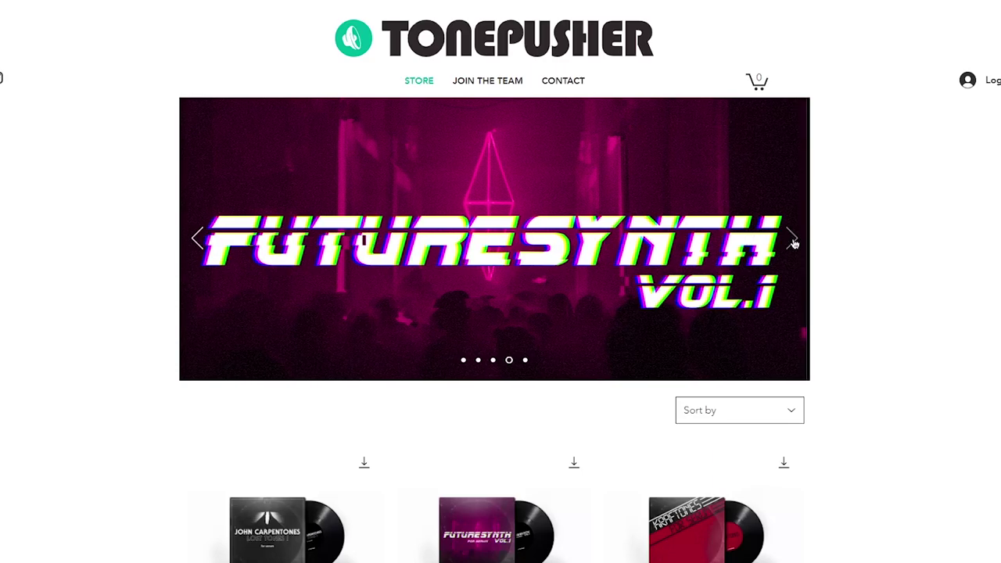
Step: Browse the featured banners and sound pack listings in the Tonepusher web store
left_click(793, 239)
scroll(321, 294, "down", 3)
scroll(321, 294, "up", 3)
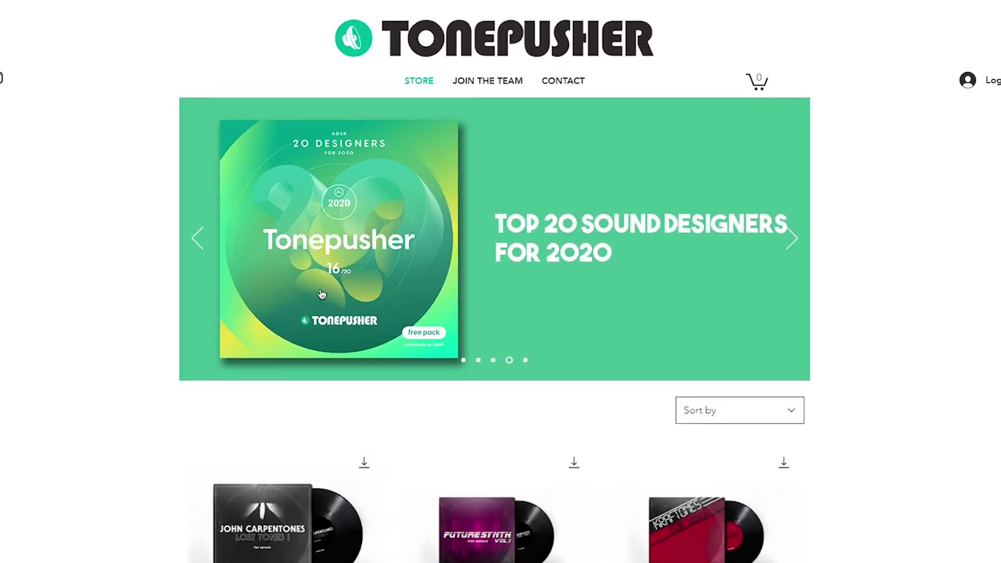
scroll(320, 294, "down", 4)
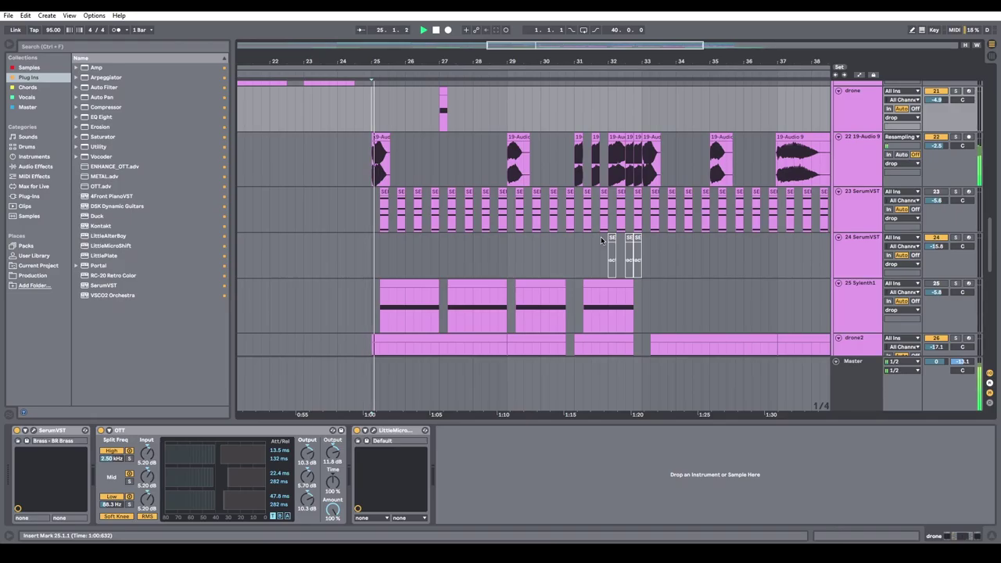
Step: Play the drop, review its tracks and examine the SUB track's device chain, including the Duck plug-in
scroll(617, 252, "down", 6)
scroll(616, 251, "down", 5)
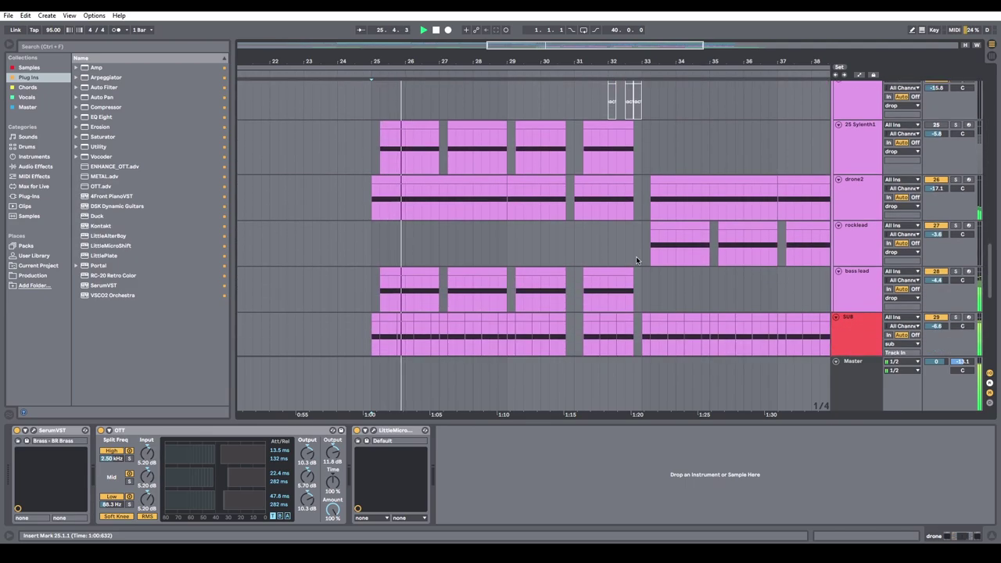
scroll(863, 264, "down", 1)
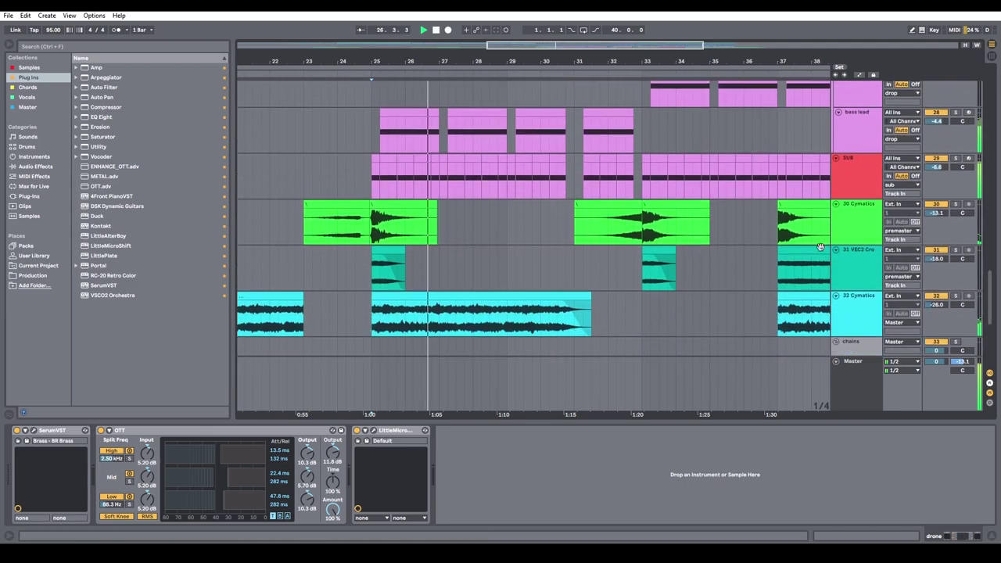
scroll(663, 248, "up", 3)
left_click(838, 229)
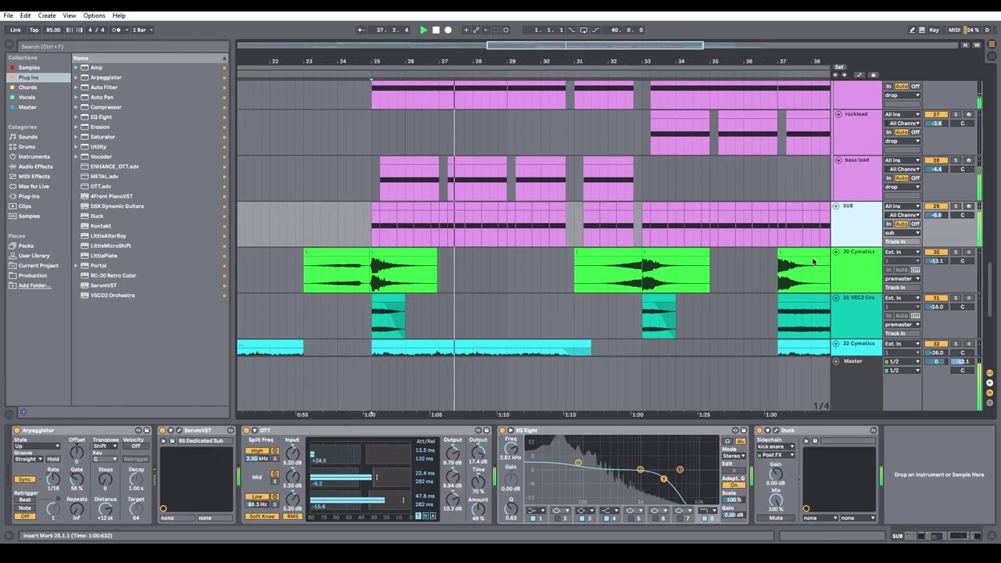
left_click(776, 431)
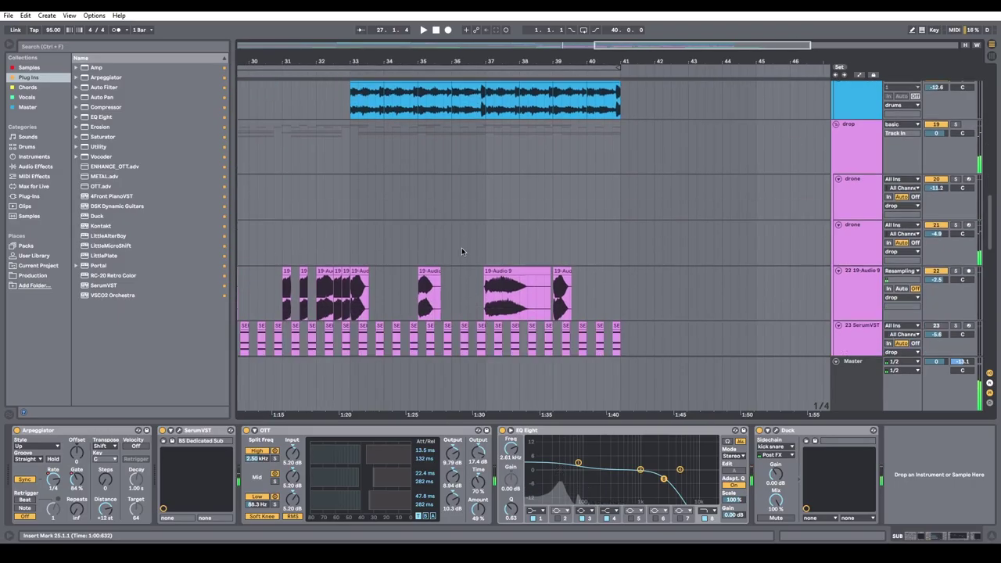
scroll(462, 252, "down", 5)
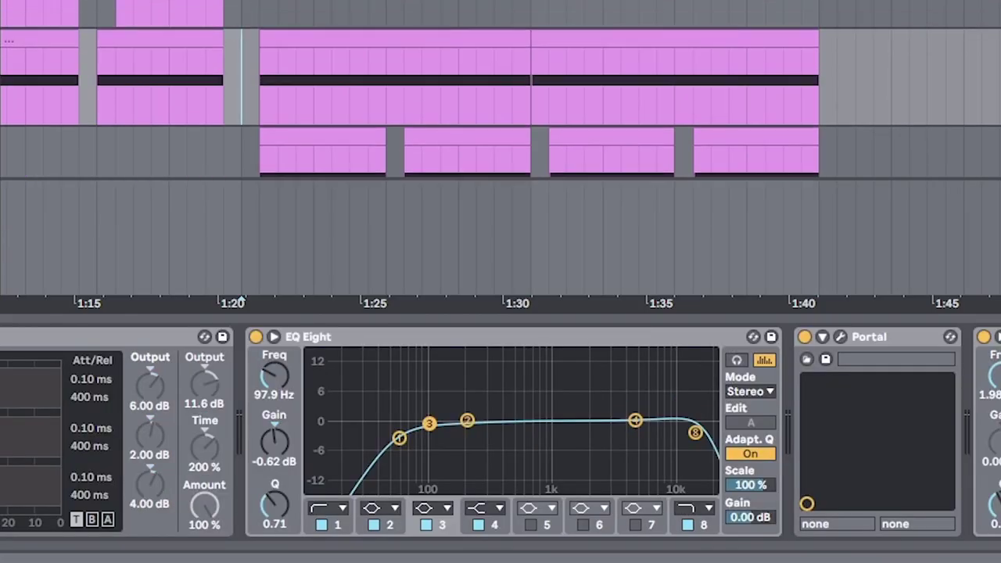
scroll(501, 88, "up", 1)
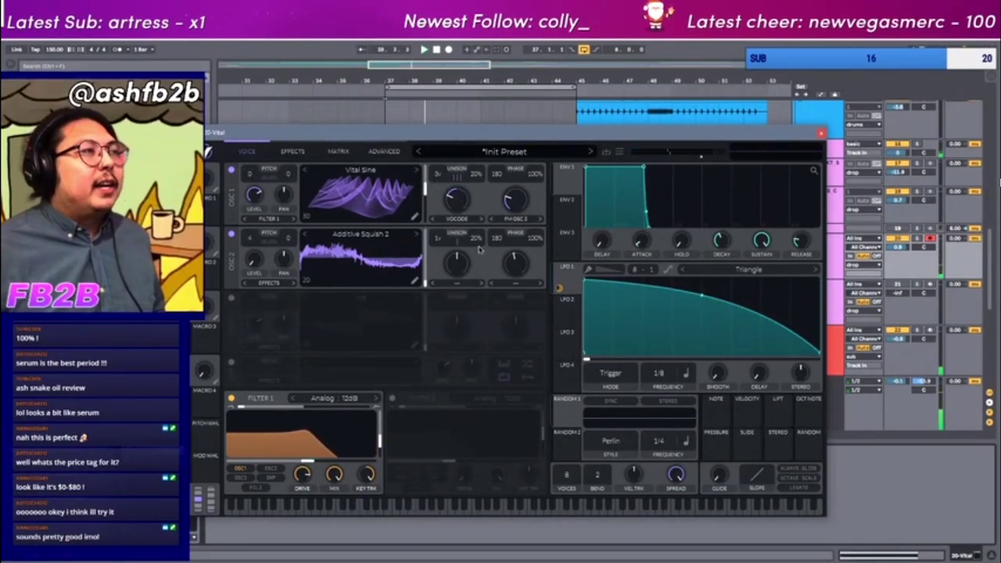
Step: Open the wavetable editor for oscillator 1's Vital Sine wavetable in Vital
left_click(419, 218)
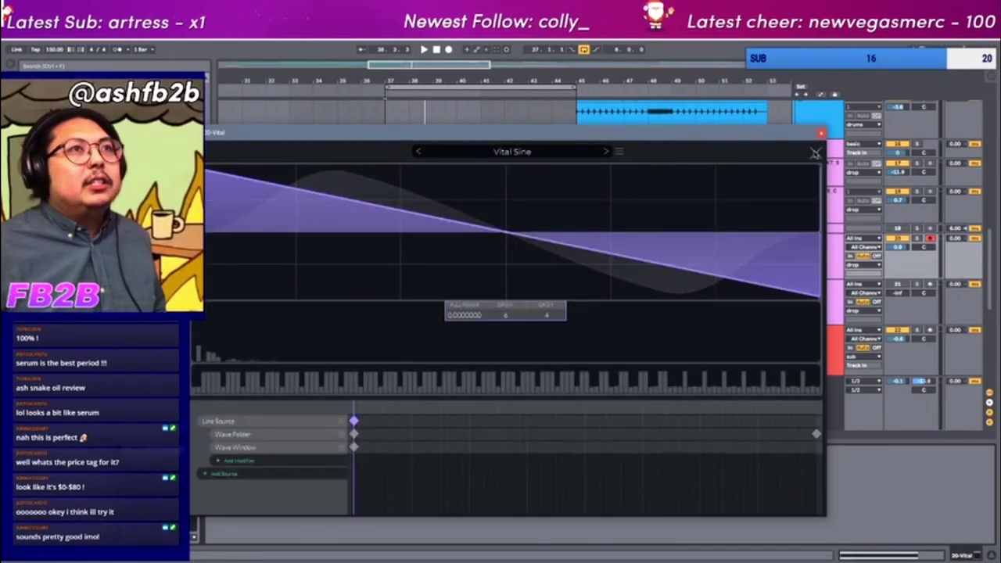